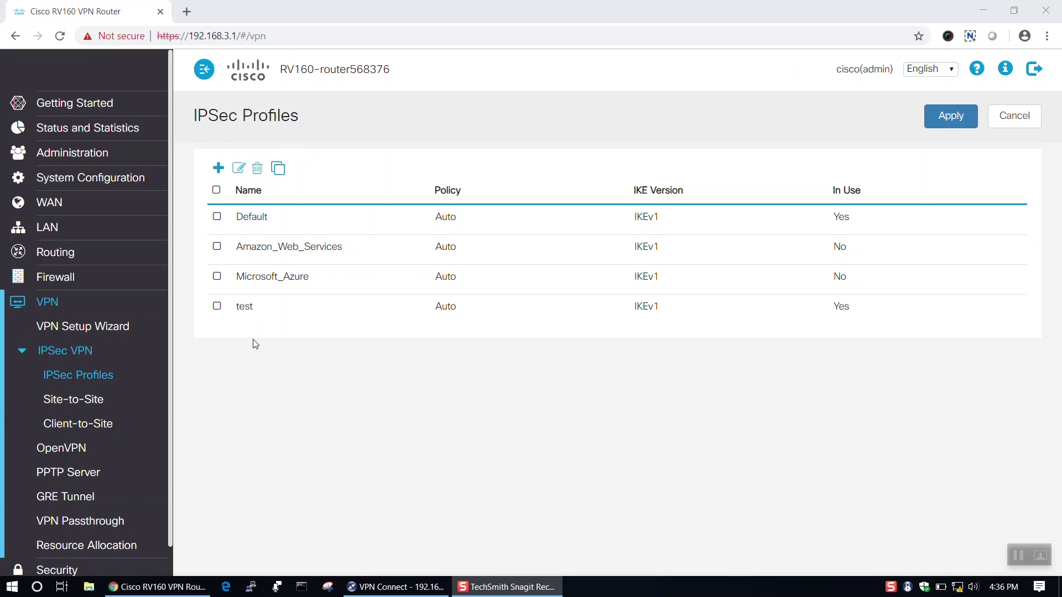
Start adding a new profile from the IPSec Profiles list.
click(219, 169)
Create IPSec profile 'test1' with the default IKEv1 Phase I/II options and apply it.
click(397, 156)
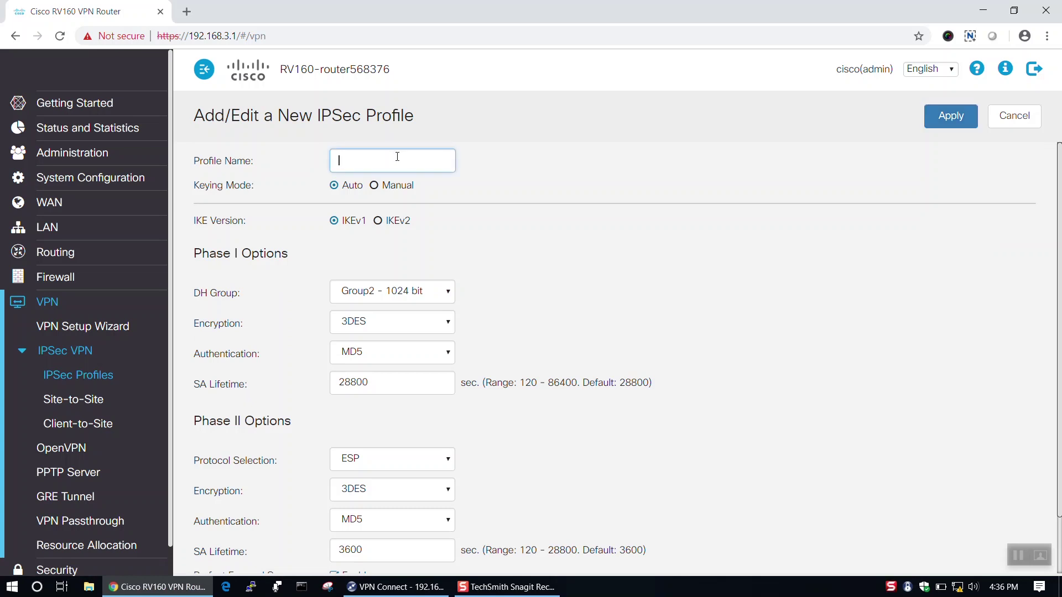
text(test1)
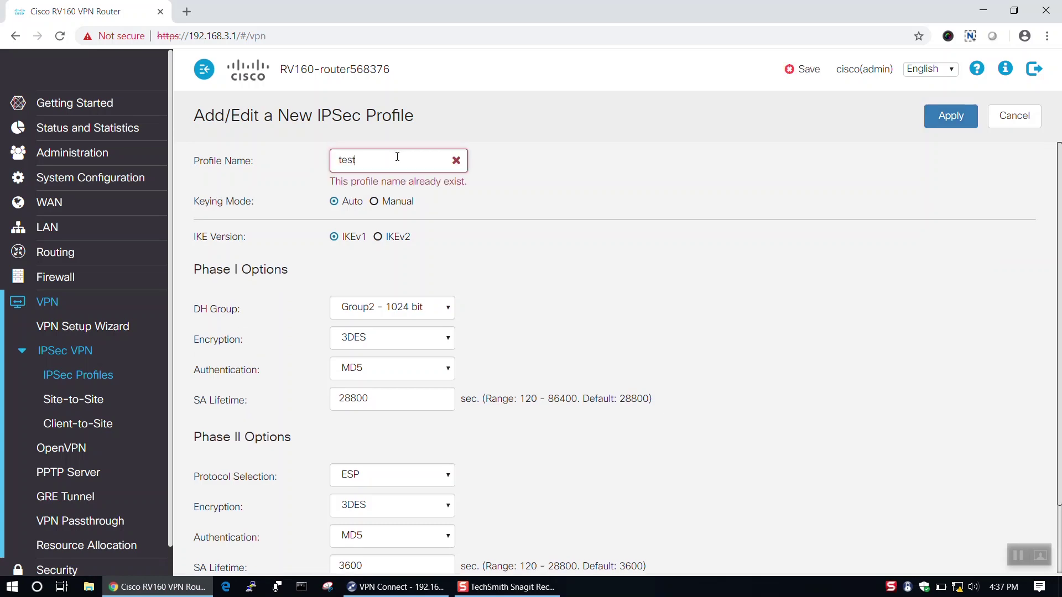
click(503, 223)
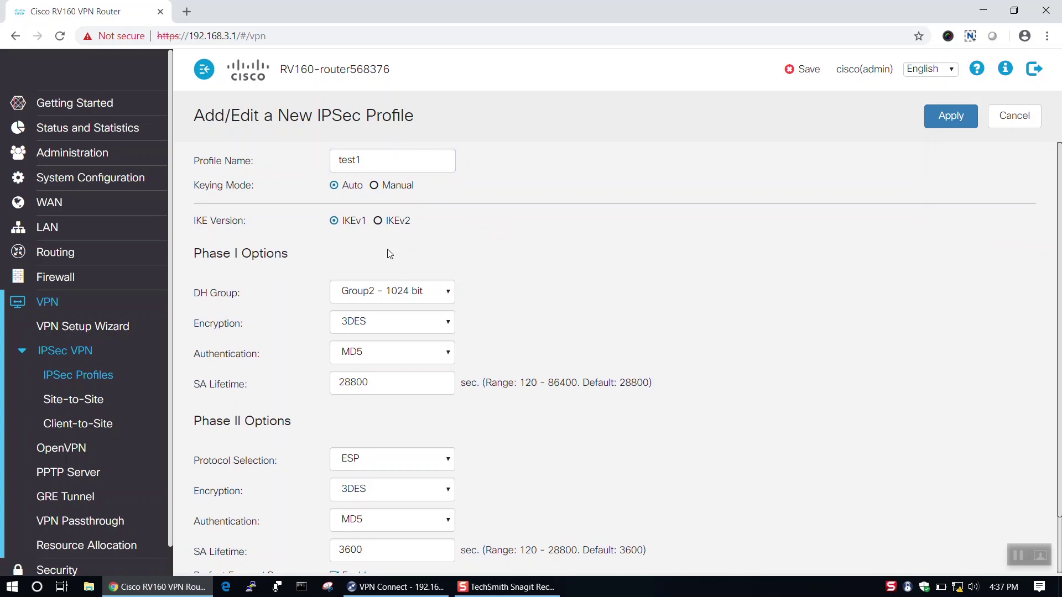
scroll(239, 293, down, 1)
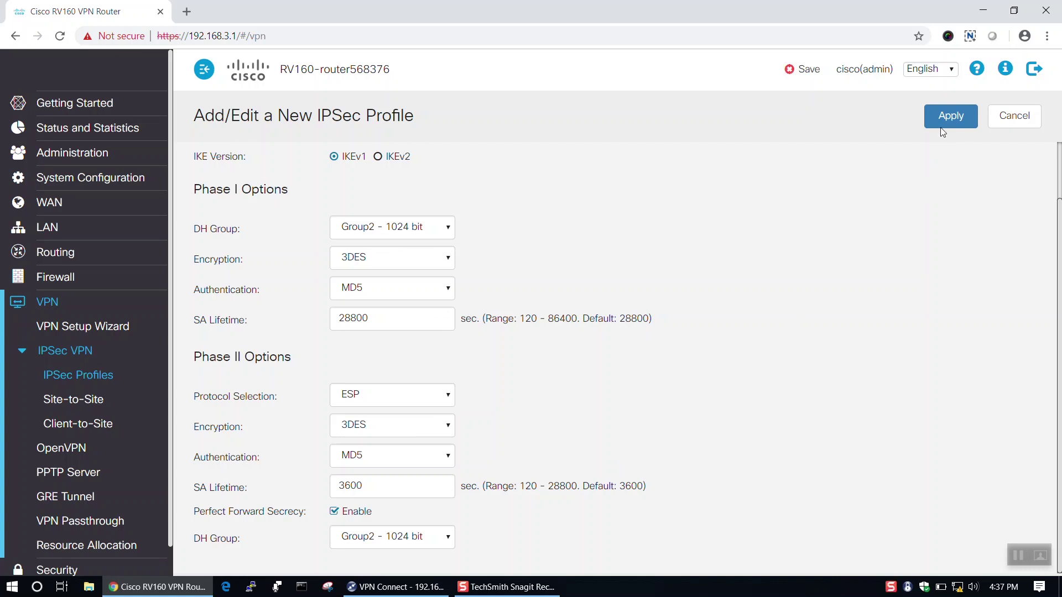
click(955, 114)
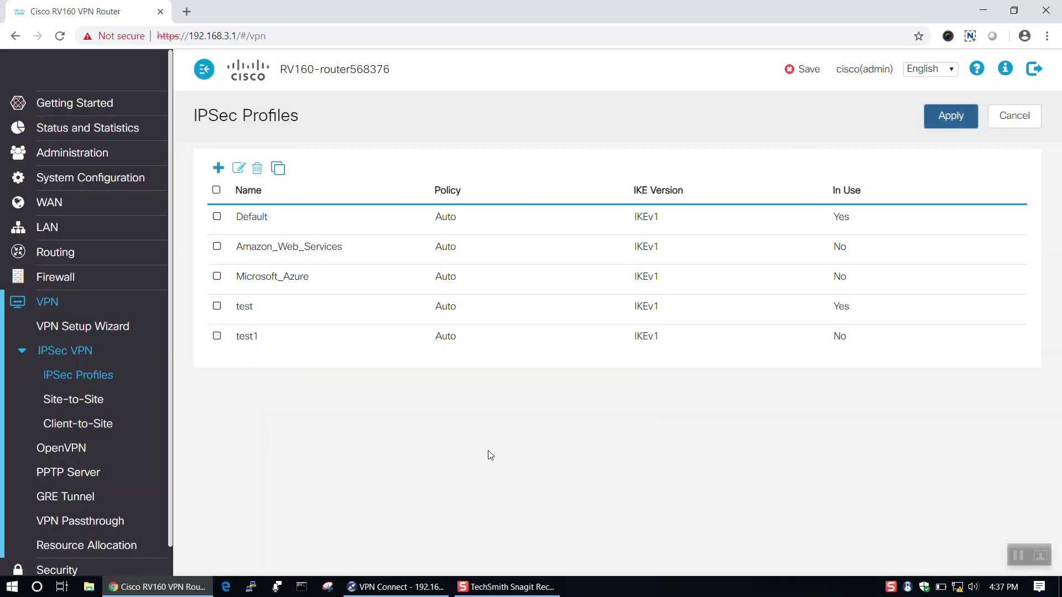
Open the client-to-site tunnel 'test' for editing, keeping IPSec profile test.
click(81, 433)
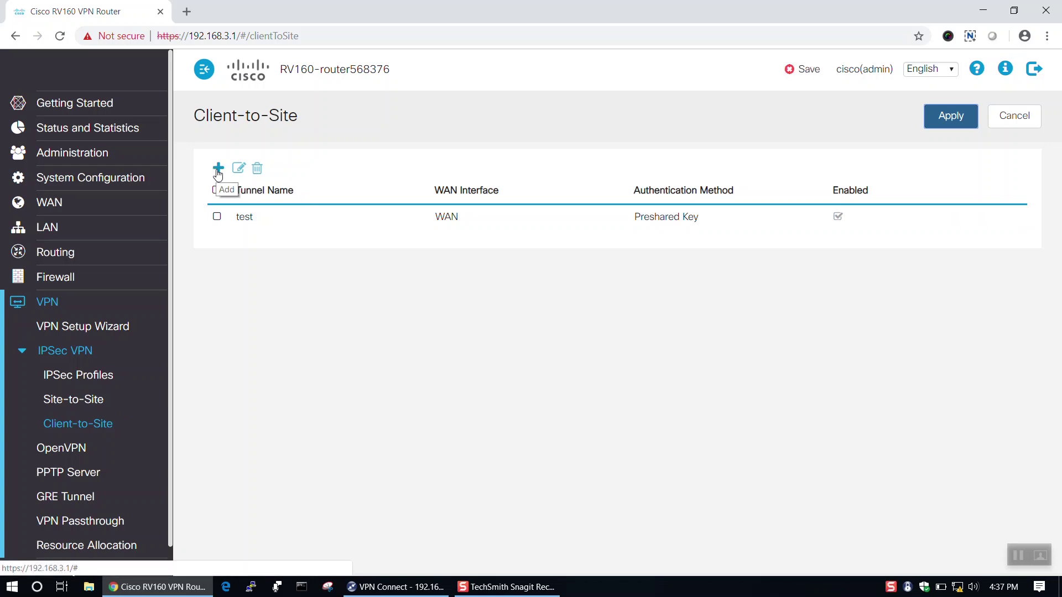
click(217, 217)
click(238, 168)
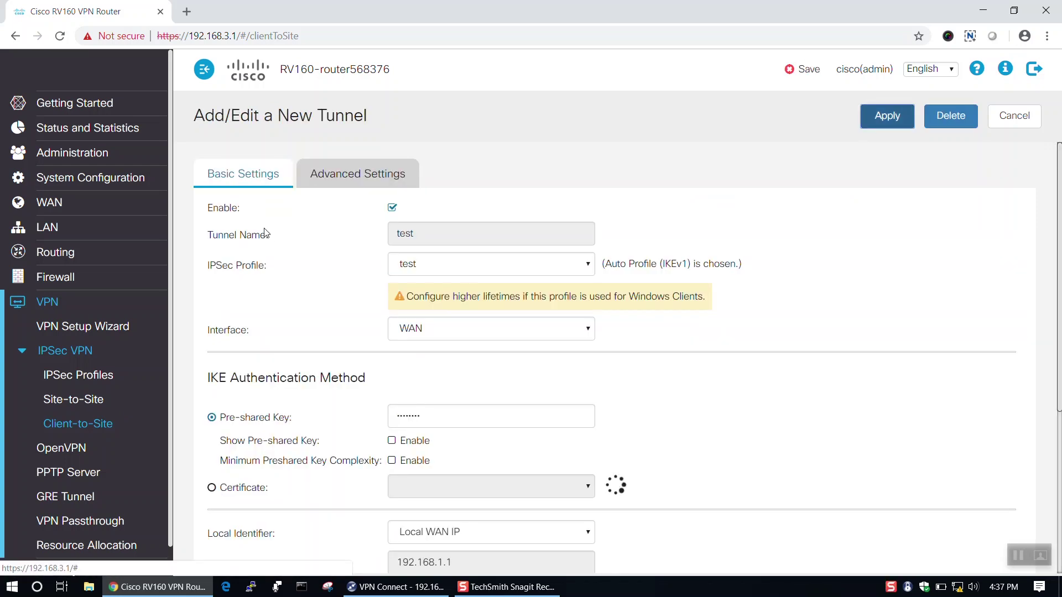
scroll(449, 221, down, 1)
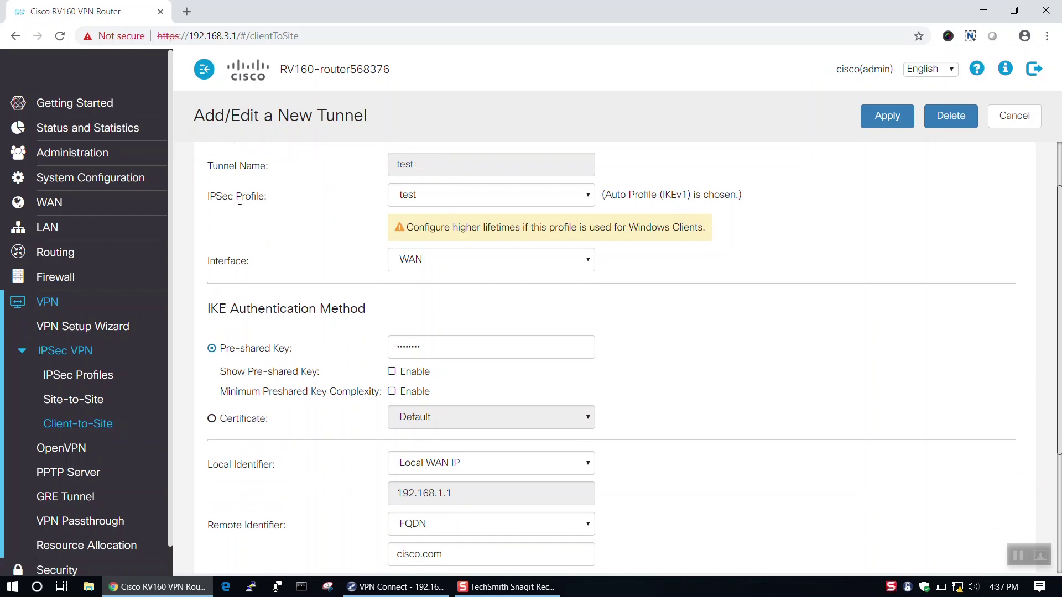
click(465, 197)
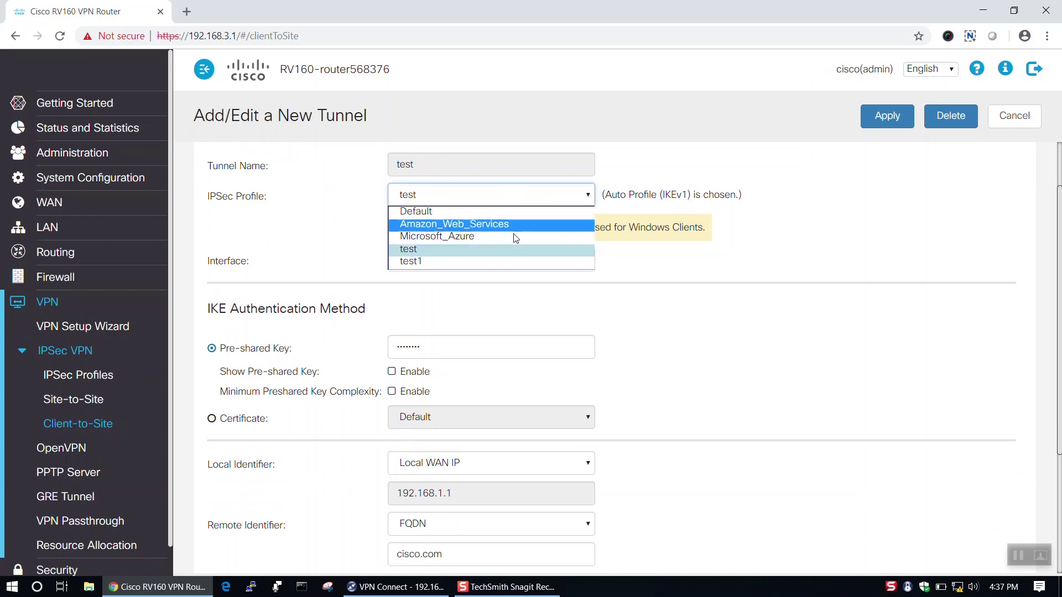
click(505, 249)
Keep WAN as the tunnel interface and review the pre-shared key field.
scroll(520, 293, down, 1)
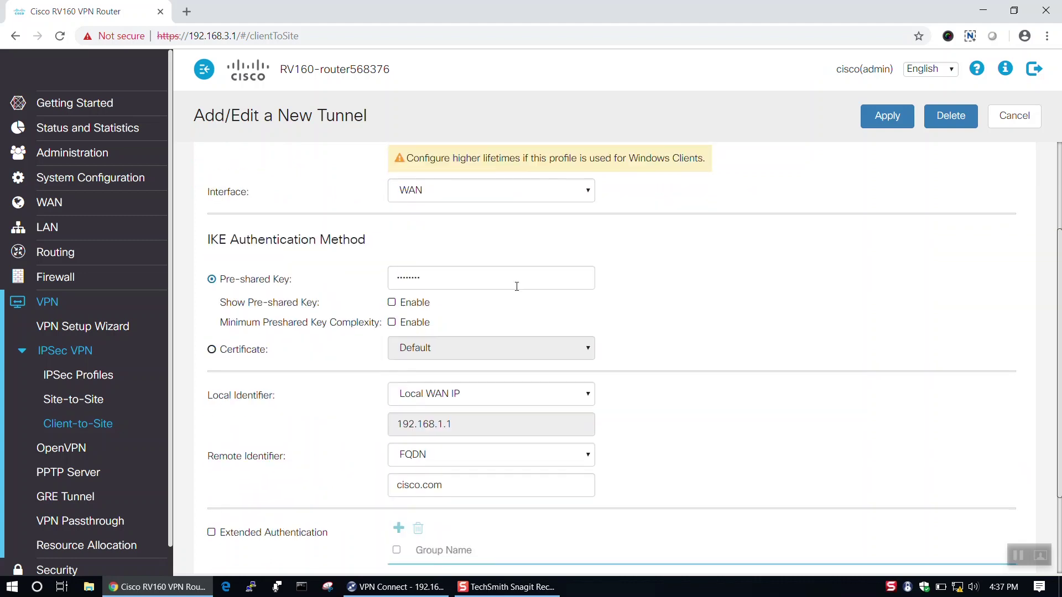
double_click(228, 191)
click(299, 201)
click(467, 198)
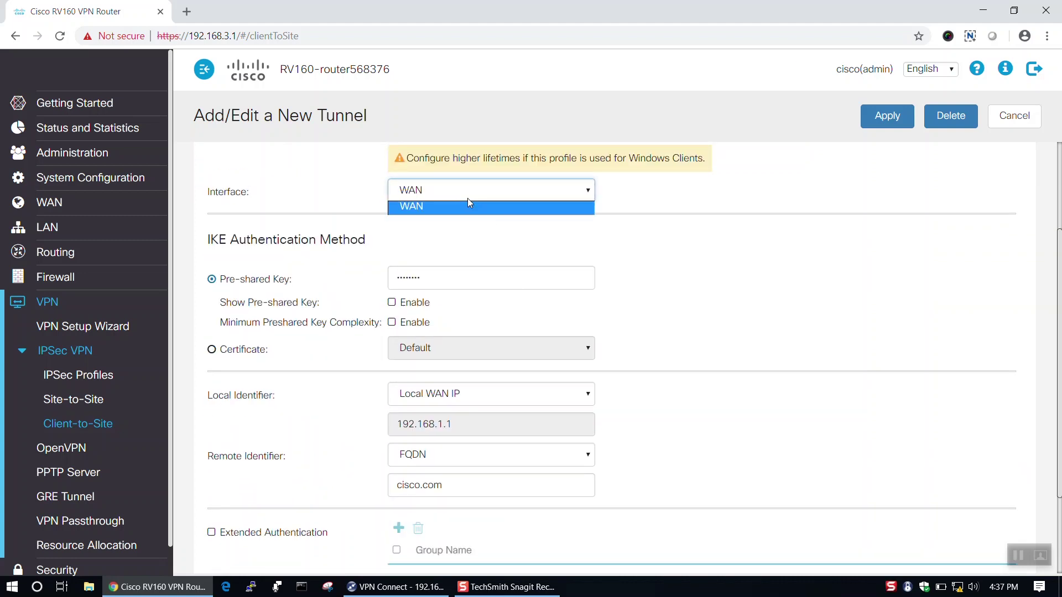
click(467, 198)
scroll(469, 238, down, 1)
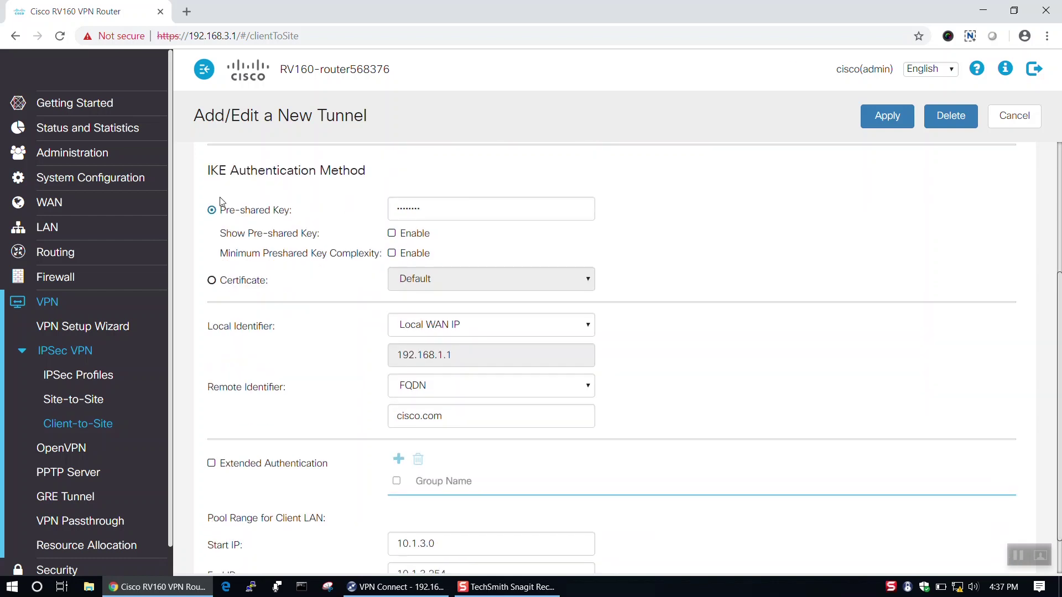
click(428, 213)
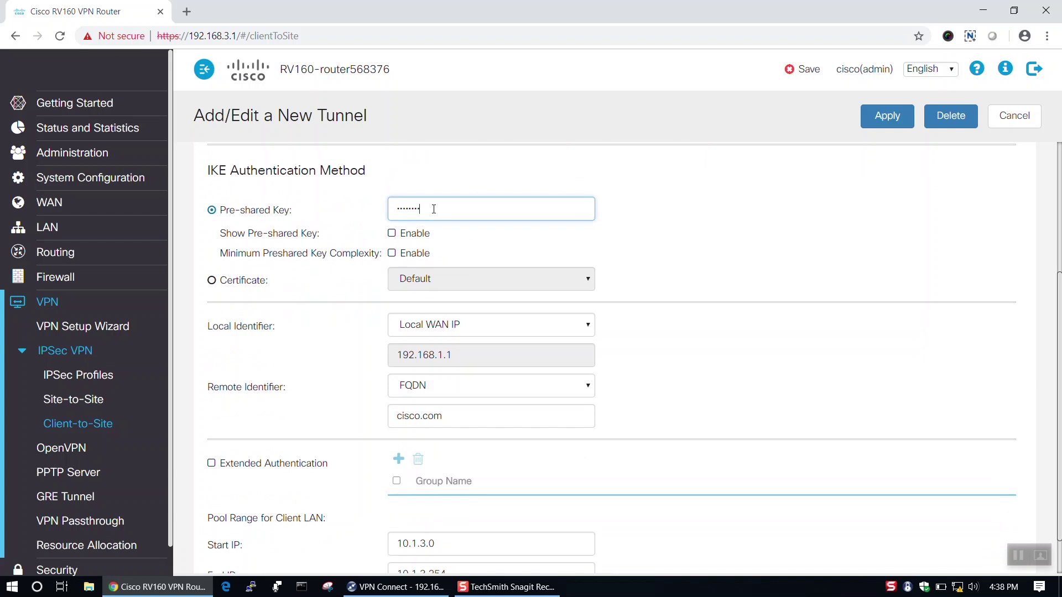
scroll(203, 280, down, 1)
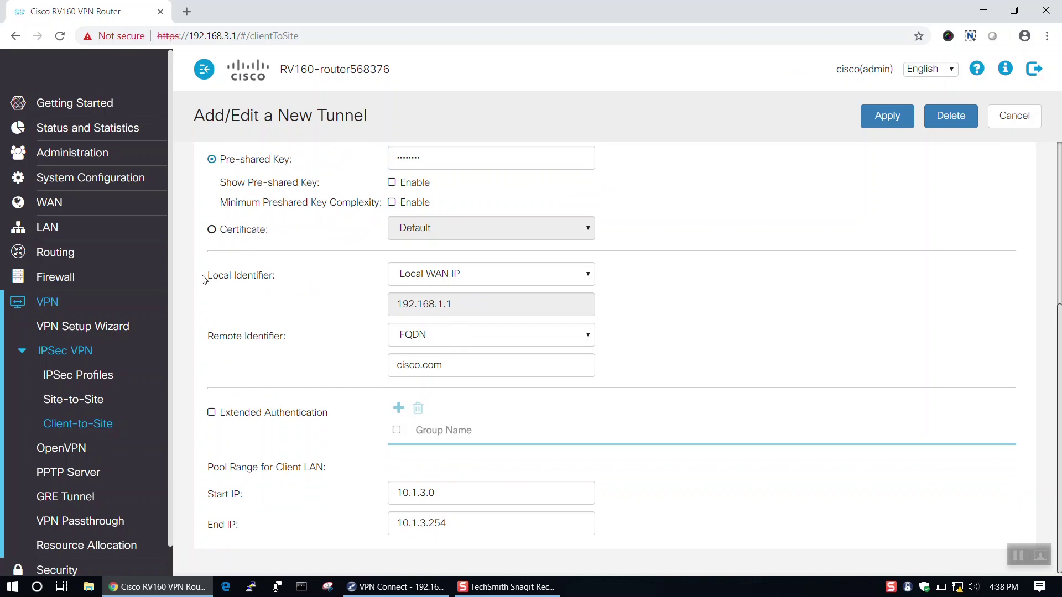
scroll(202, 279, up, 5)
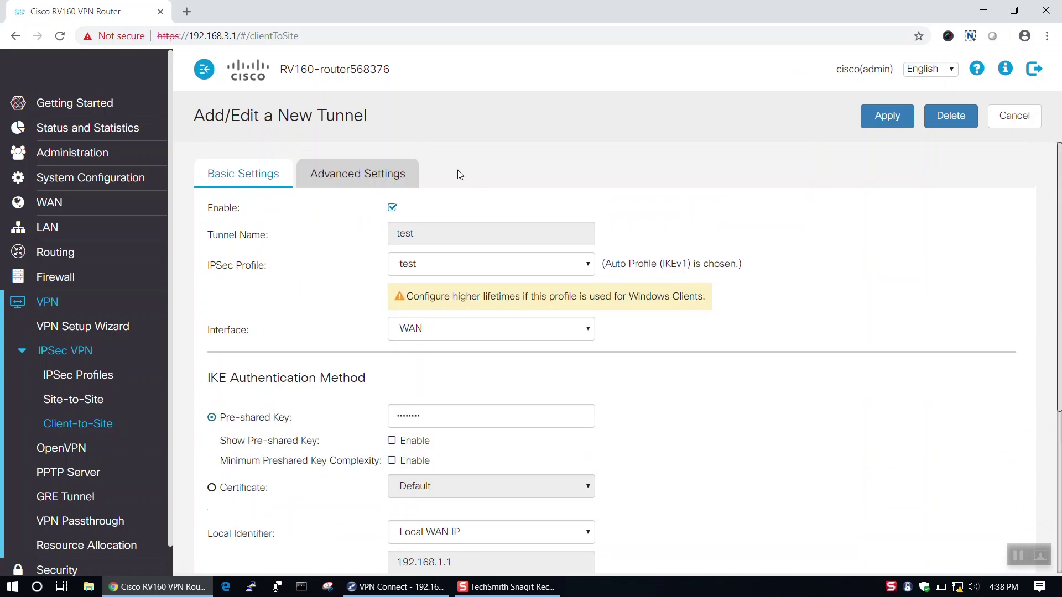
Keep Aggressive Mode enabled in the tunnel's advanced settings and save the test tunnel.
click(367, 175)
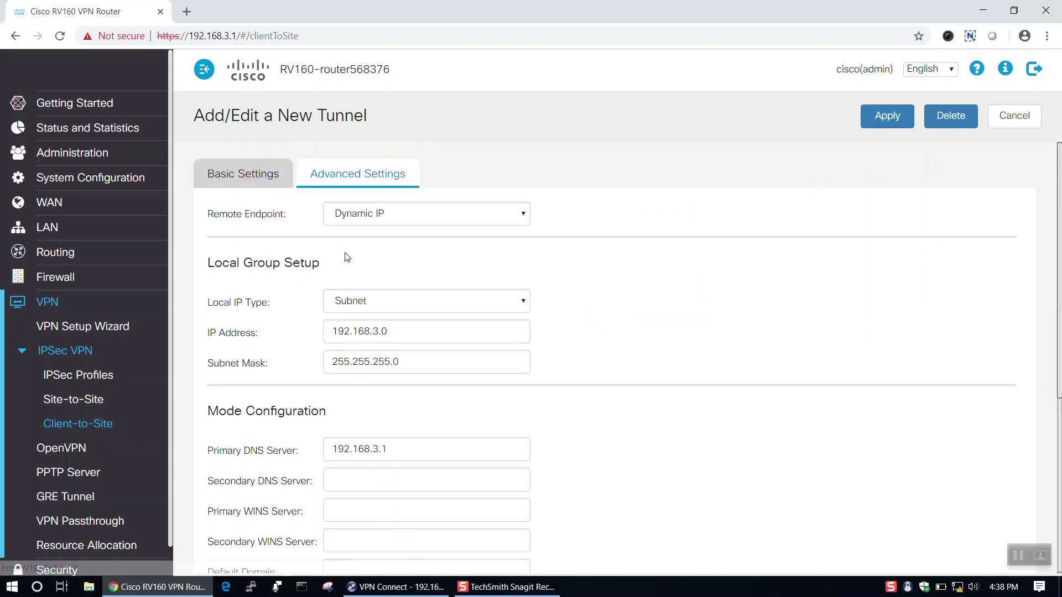
drag(201, 217, 268, 218)
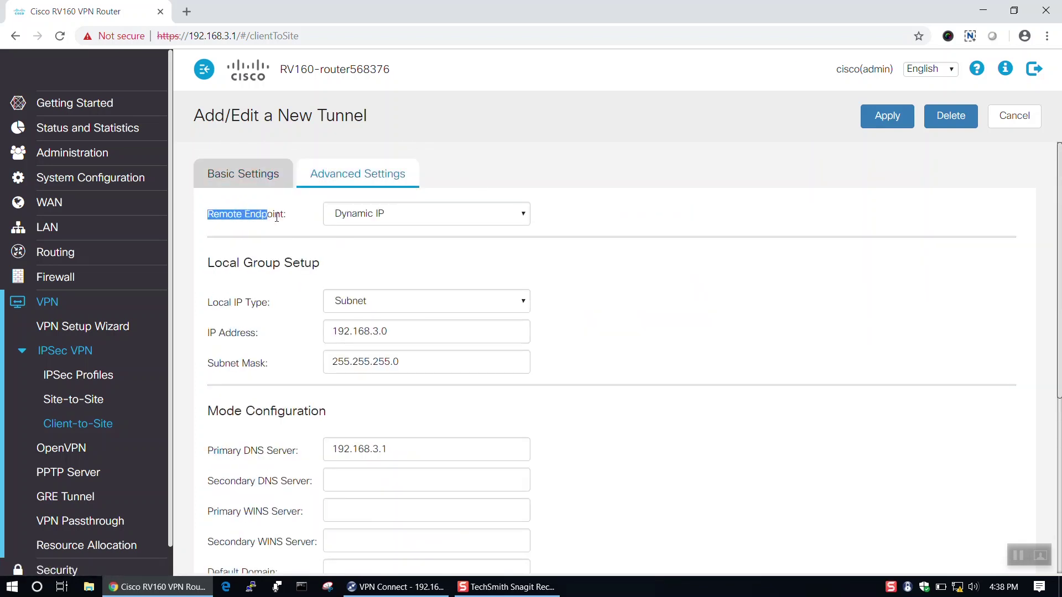
click(438, 232)
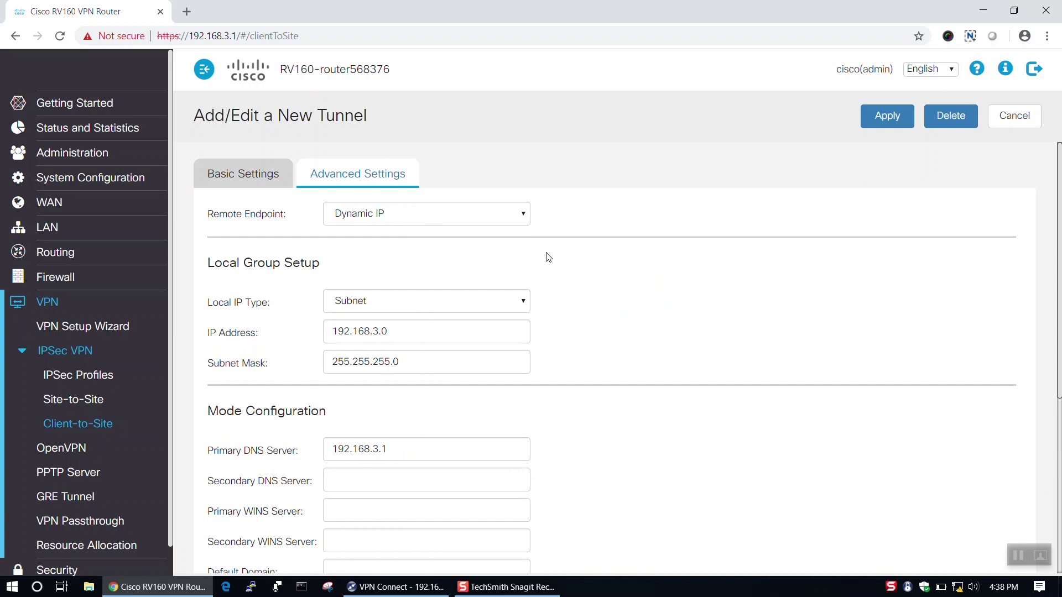
scroll(441, 230, down, 4)
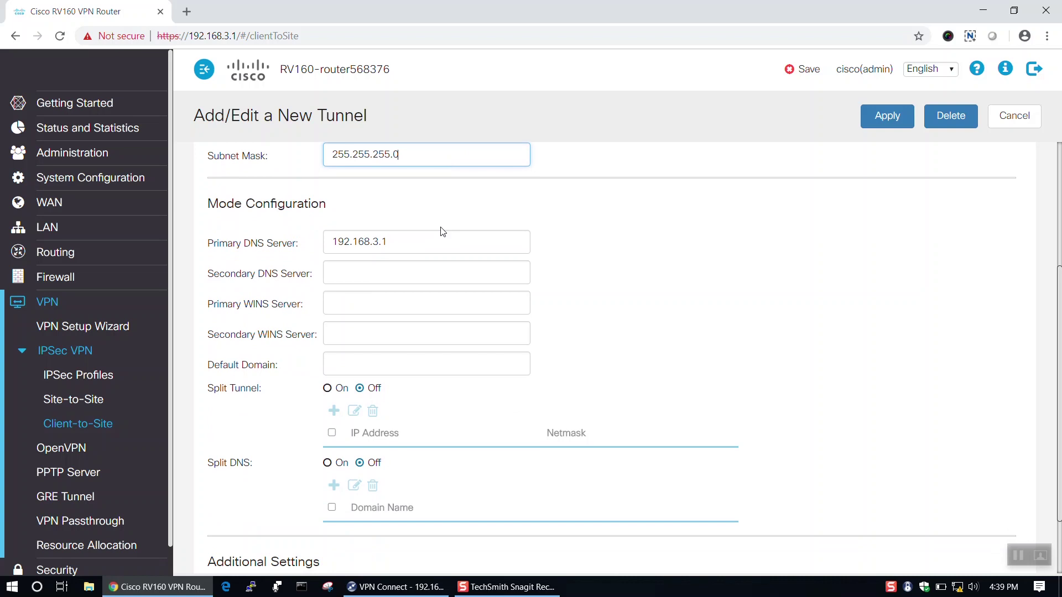
scroll(441, 230, down, 2)
click(211, 509)
click(211, 509)
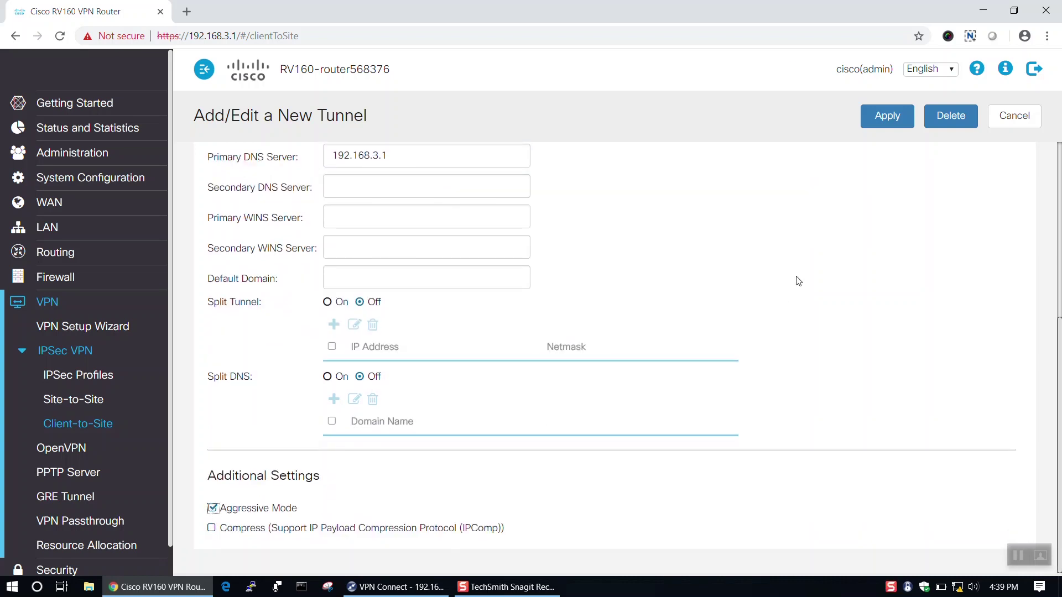
click(879, 123)
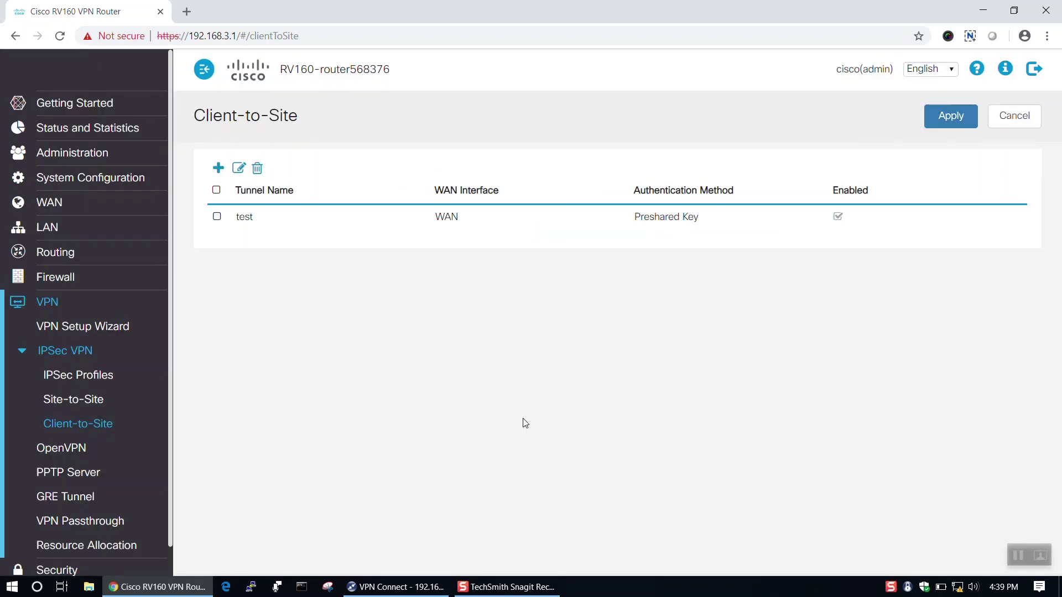
Open the 192.168.1.1 connection in VPN Access Manager and check host 192.168.1.1, port 500.
click(809, 71)
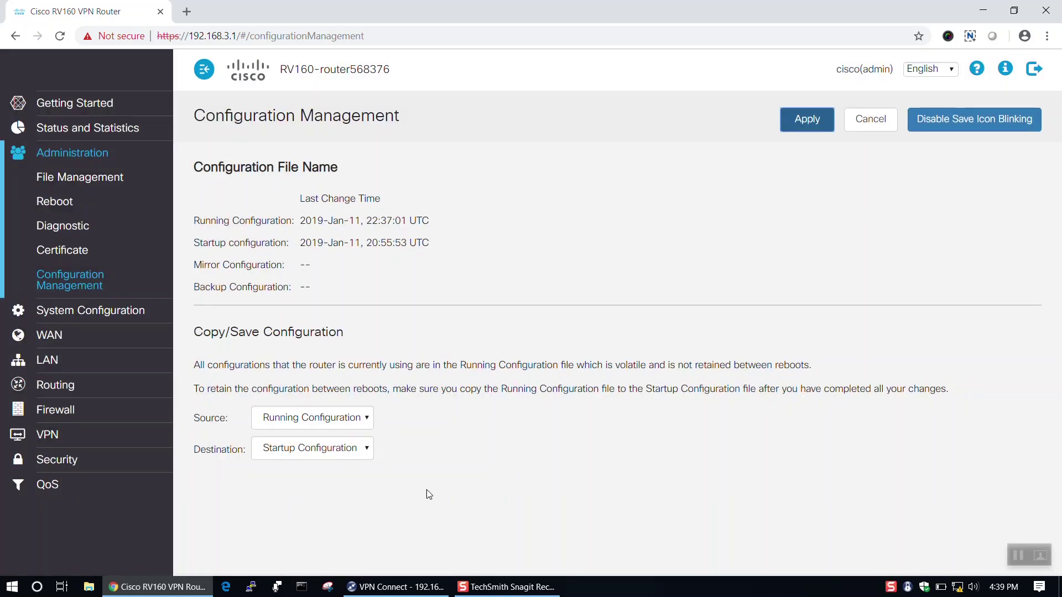
click(395, 587)
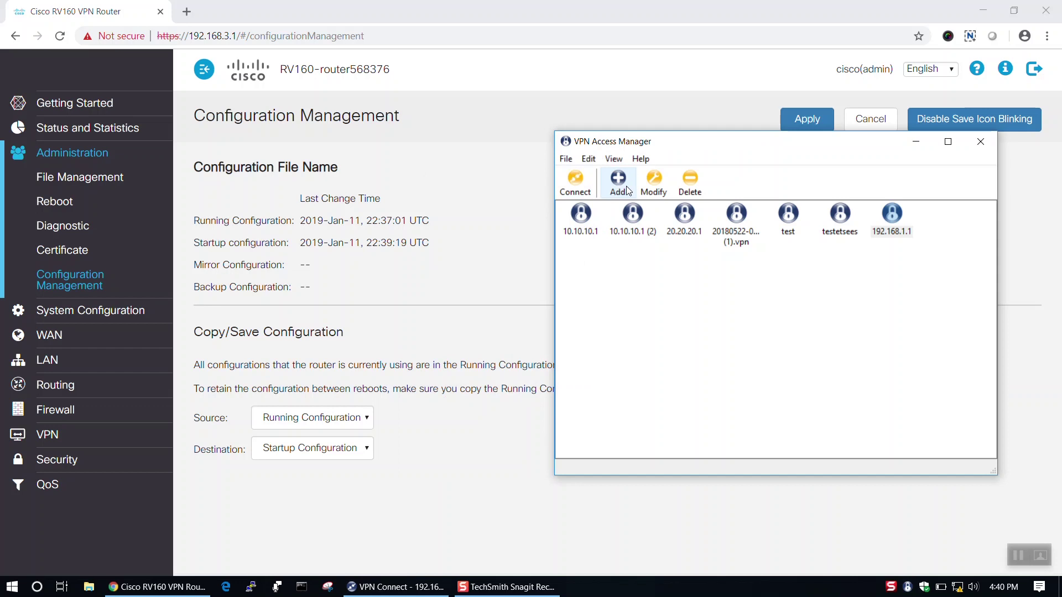
click(896, 221)
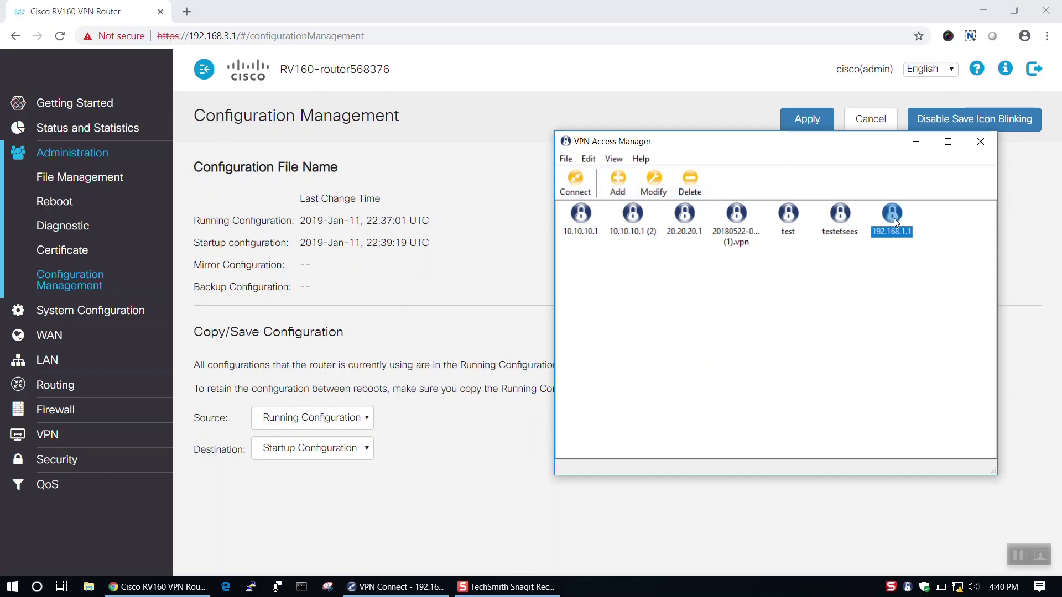
click(653, 186)
click(744, 253)
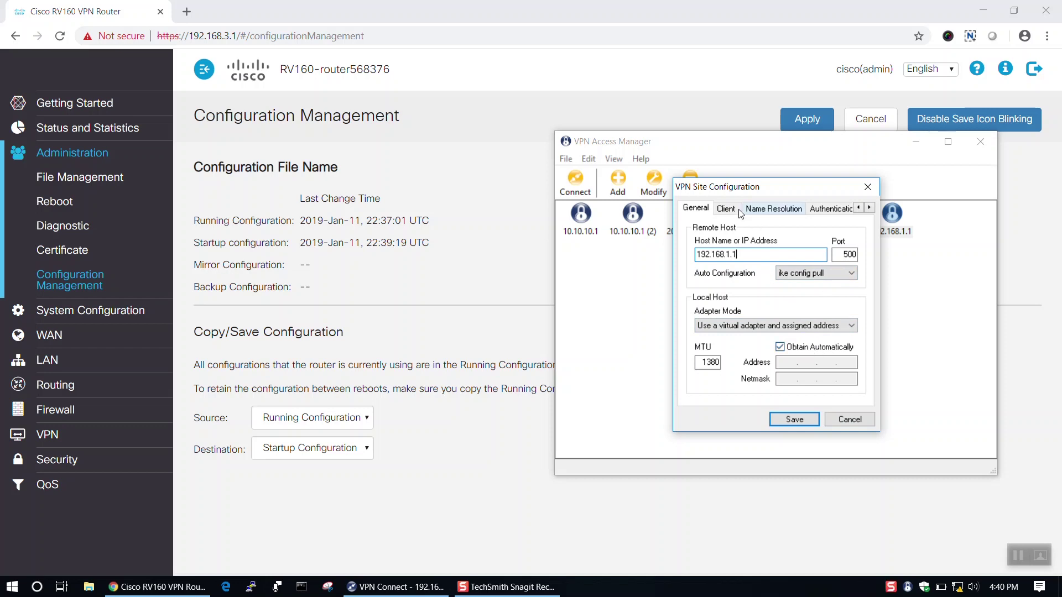
Check the Client and Name Resolution tabs: NAT traversal off, DNS and WINS unused.
click(732, 209)
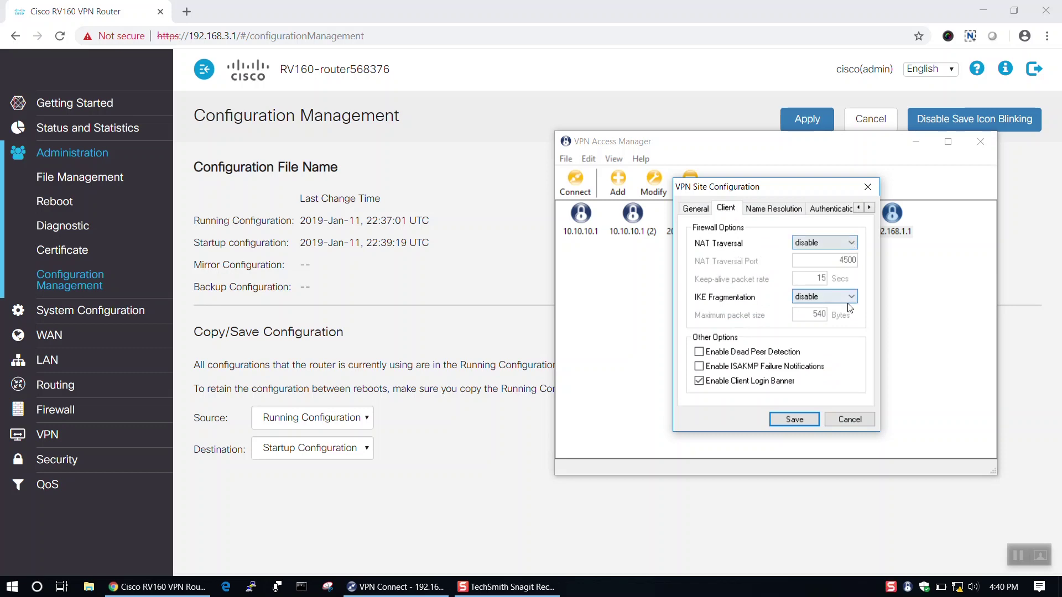
click(792, 212)
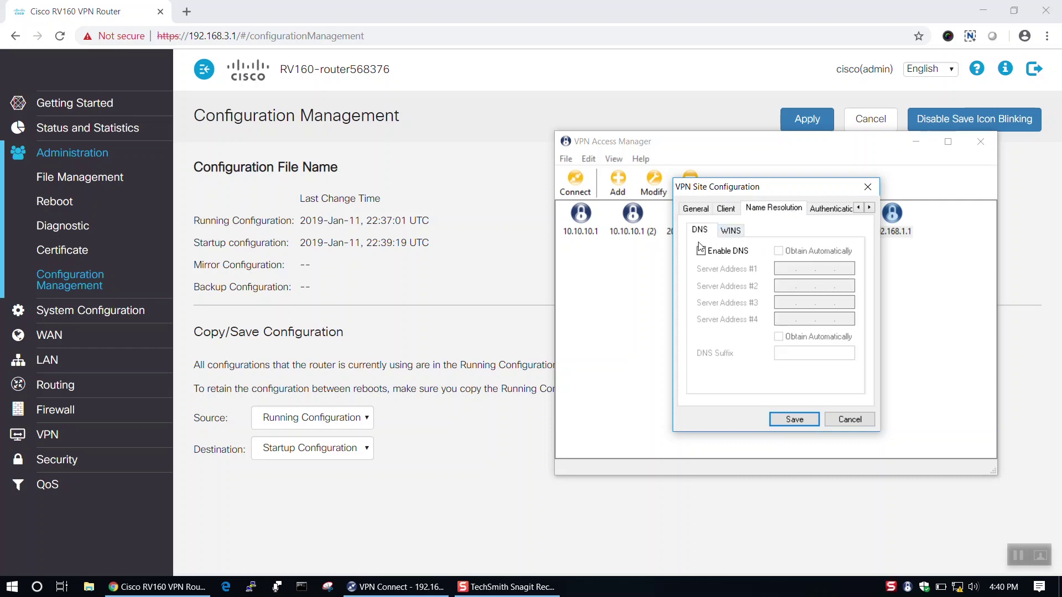
click(729, 232)
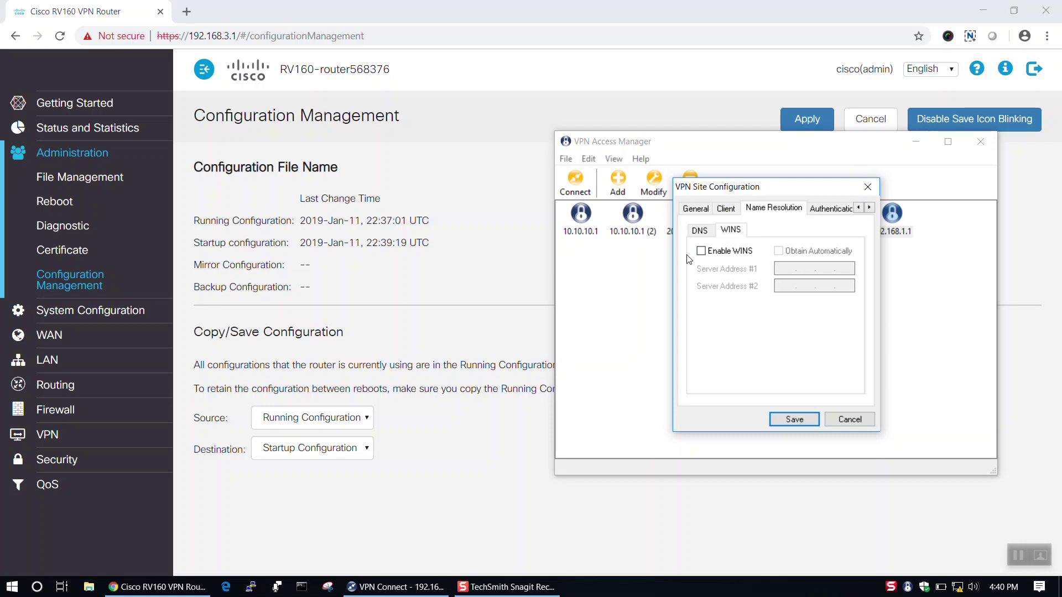
Keep Mutual PSK authentication with local identity FQDN cisco.com.
click(826, 212)
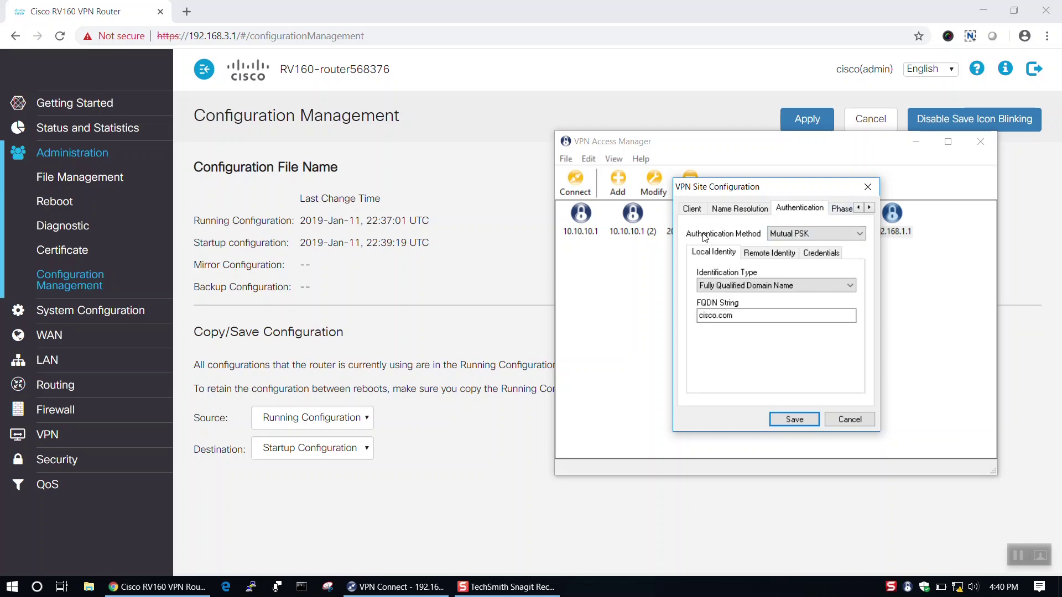
click(856, 238)
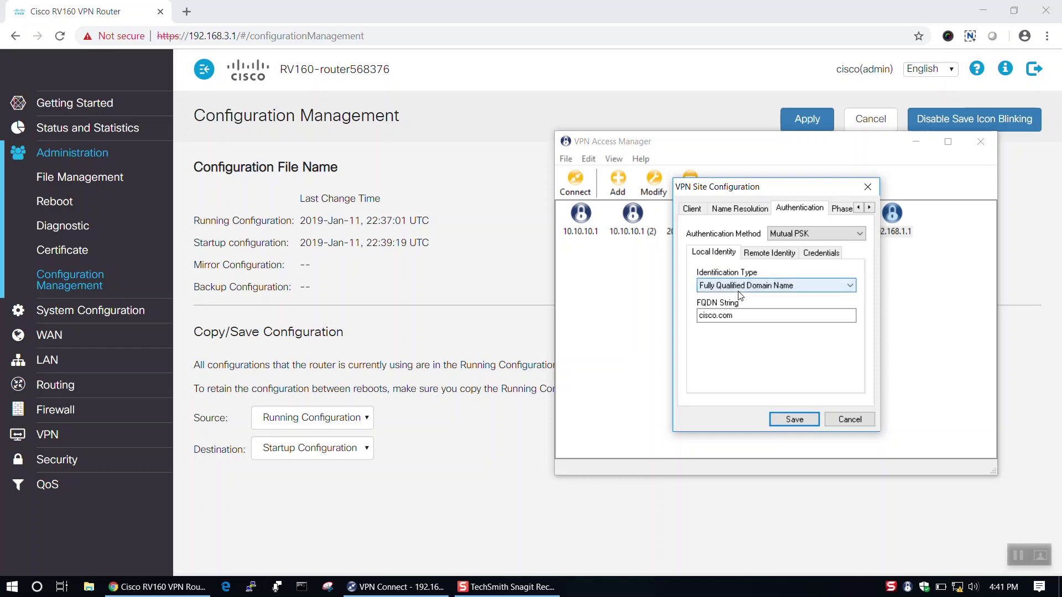
click(745, 319)
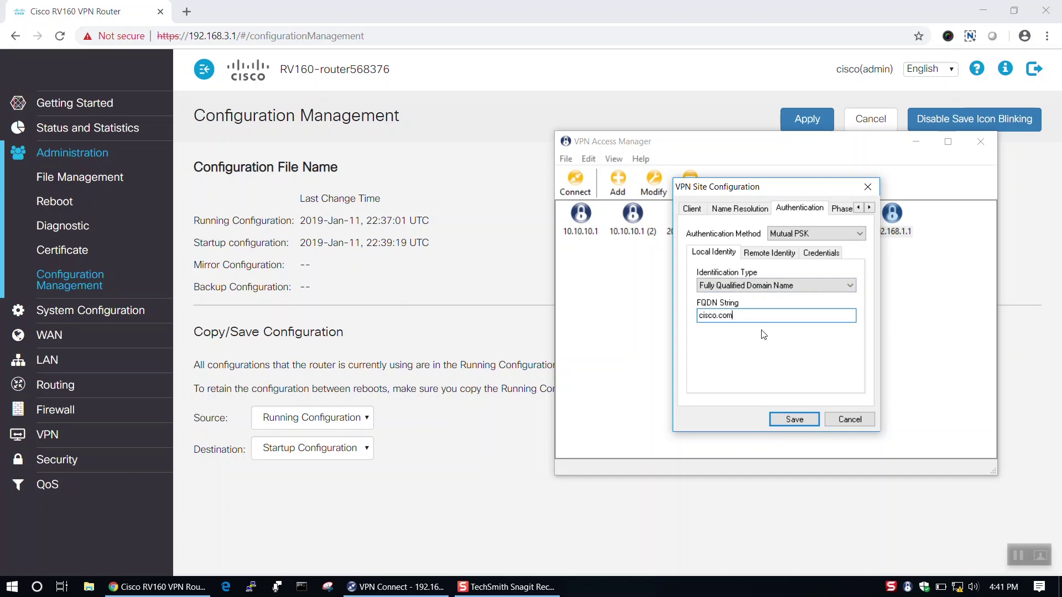
Set the remote identity to IP Address 192.168.1.1.
click(769, 253)
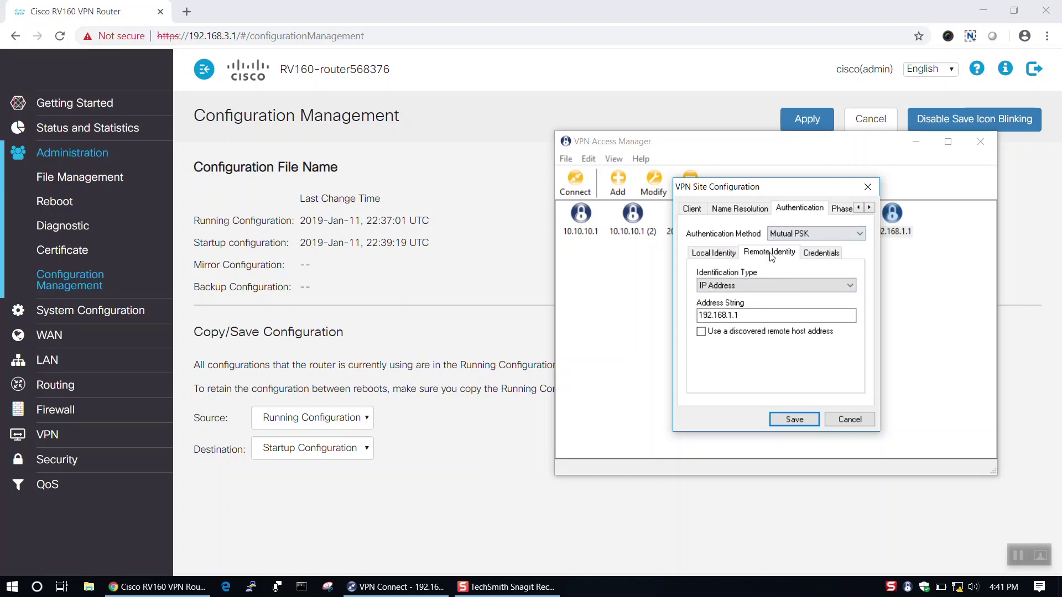
click(769, 289)
click(771, 294)
double_click(765, 316)
Enter the pre-shared key and review Phase 1: aggressive, group 2, 3des, md5, 28800 s.
click(819, 256)
click(834, 373)
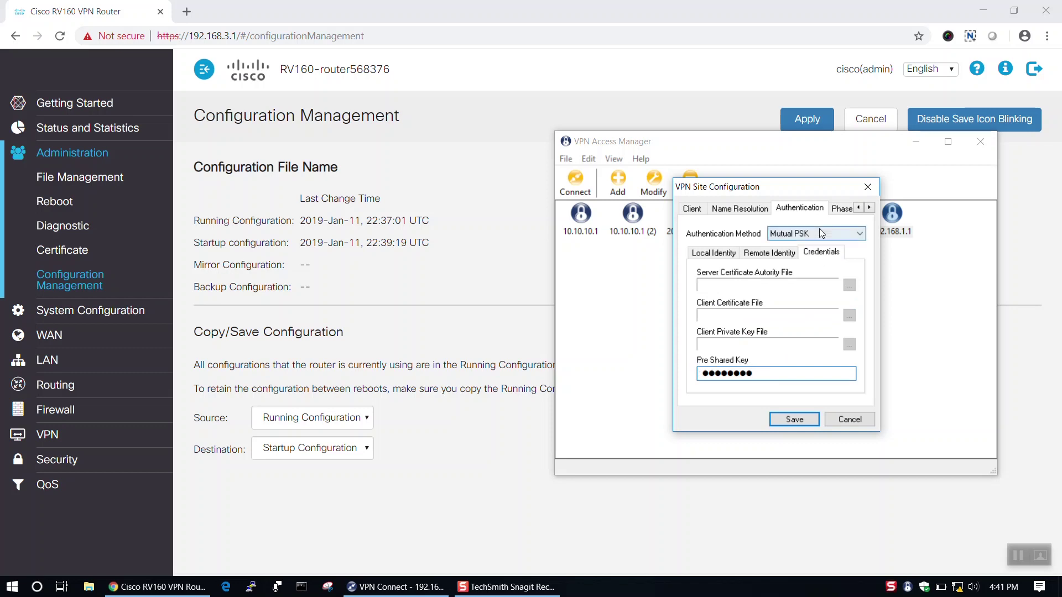
click(841, 209)
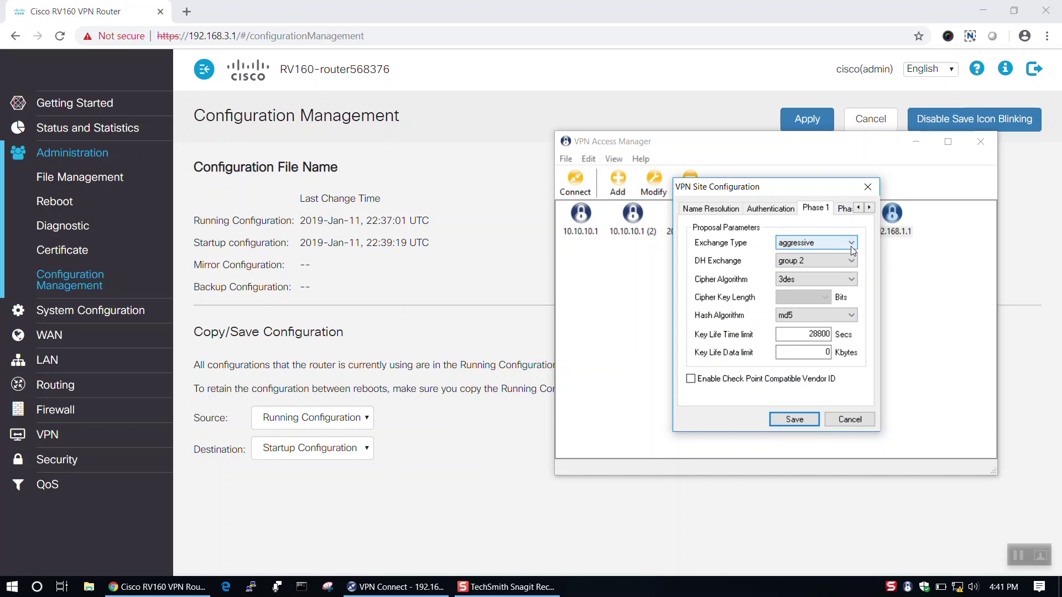
Confirm Phase 2 (esp-3des, md5, group 2, 3600 s) and keep policy generation level at require.
click(844, 211)
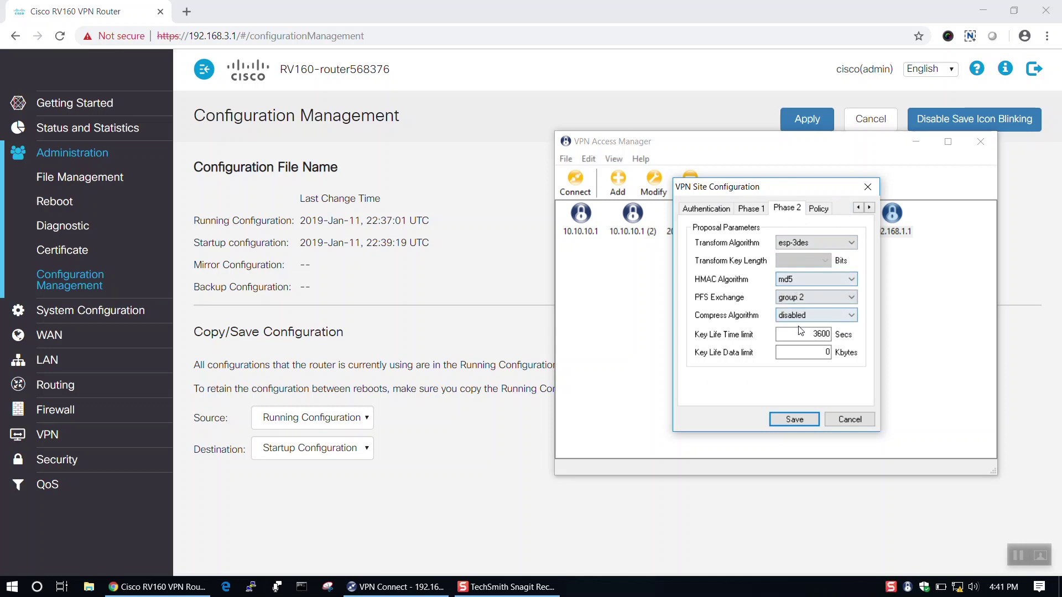
click(821, 211)
click(823, 245)
click(823, 247)
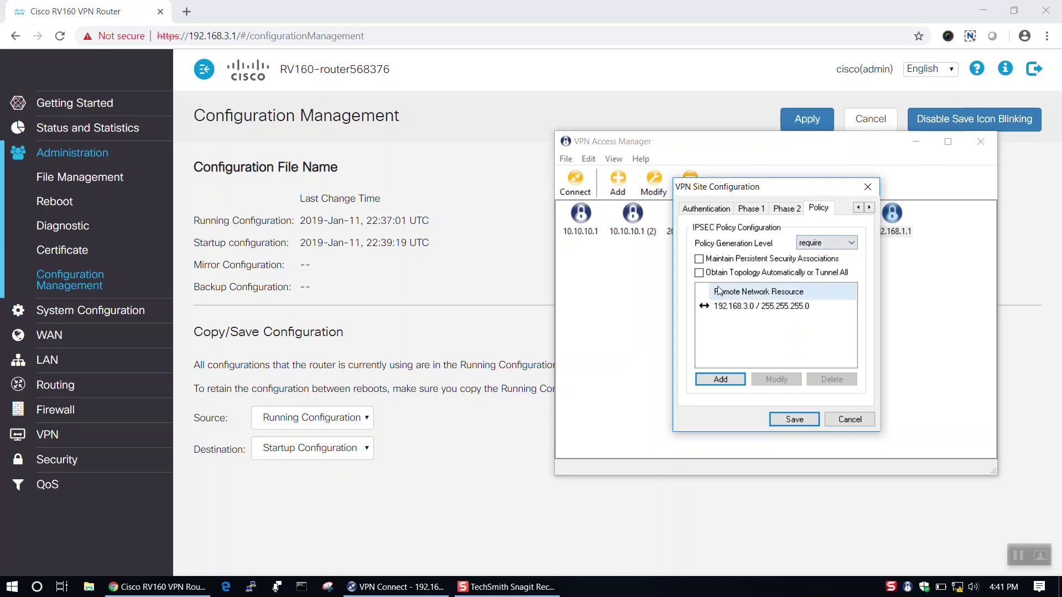
Add remote network 192.168.3.0 / 255.255.255.0 to the policy and save the connection.
click(720, 379)
click(785, 303)
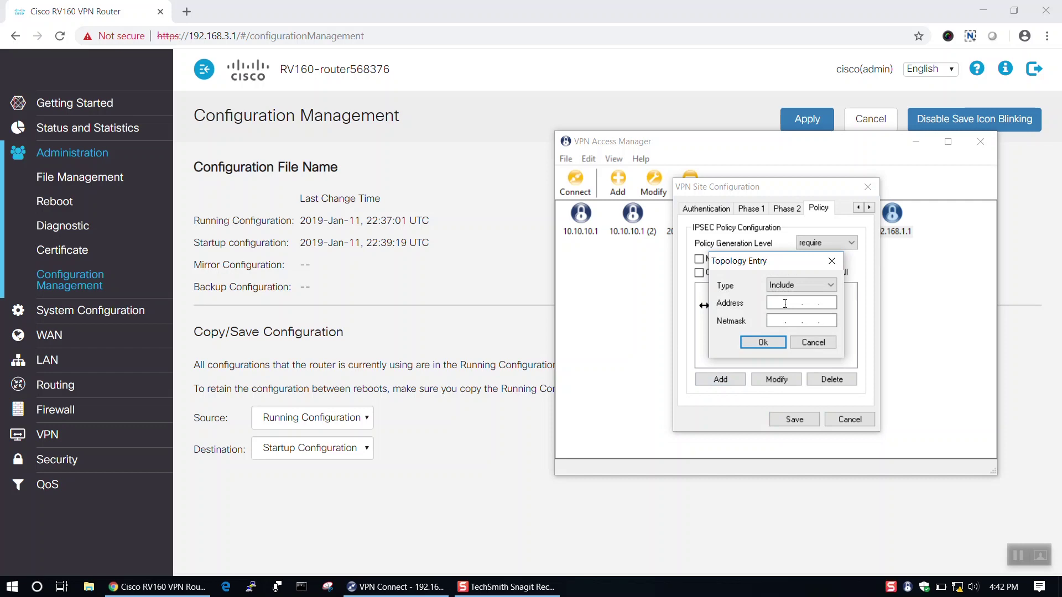
text(192.168.3.0)
key(Tab)
text(255.255.255.0)
click(763, 342)
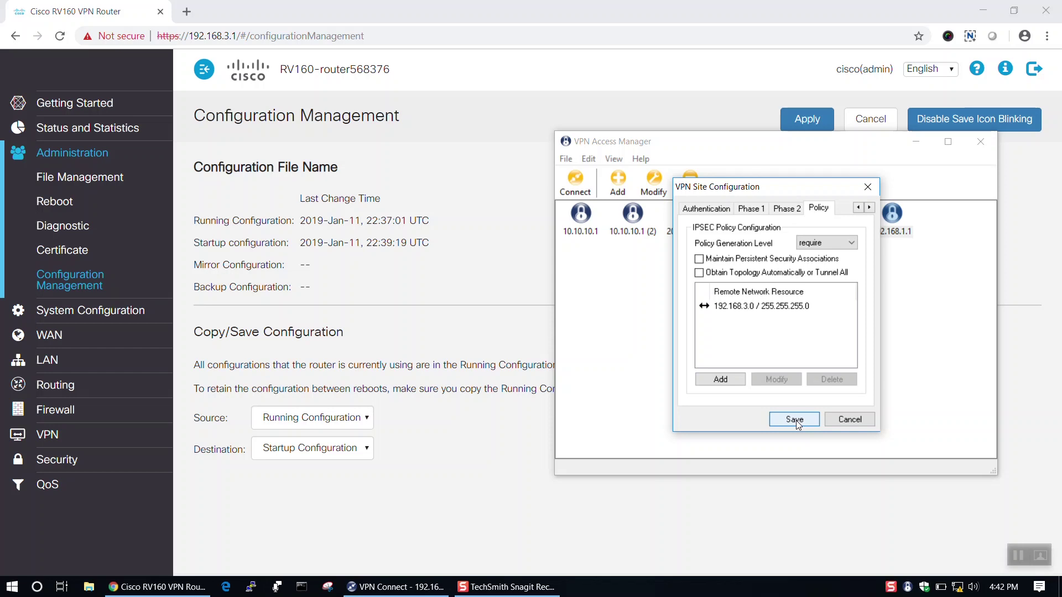
click(794, 420)
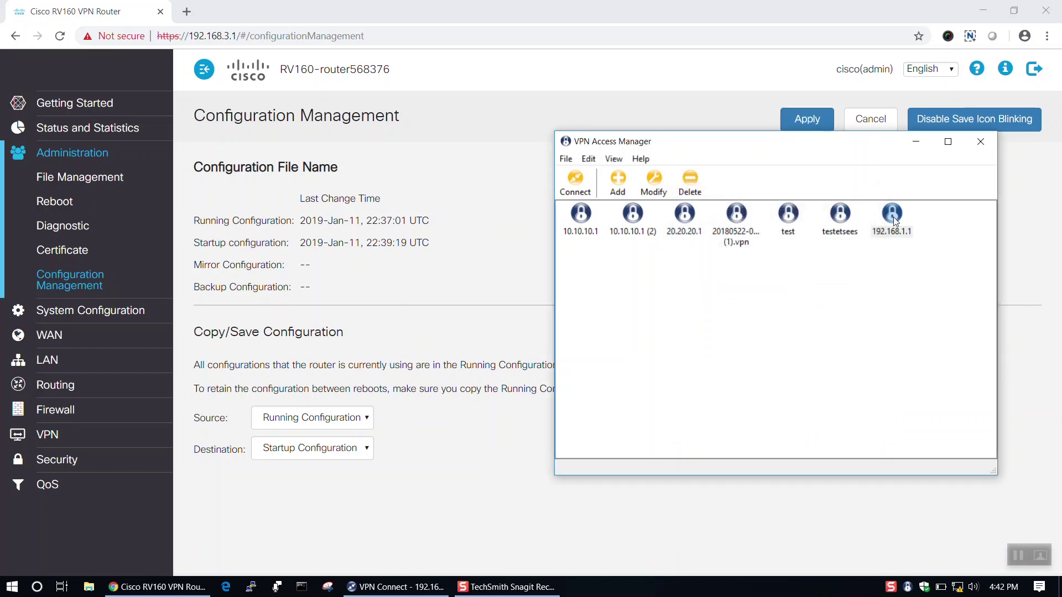
Connect the 192.168.1.1 profile and confirm the log reports 'tunnel enabled'.
click(572, 183)
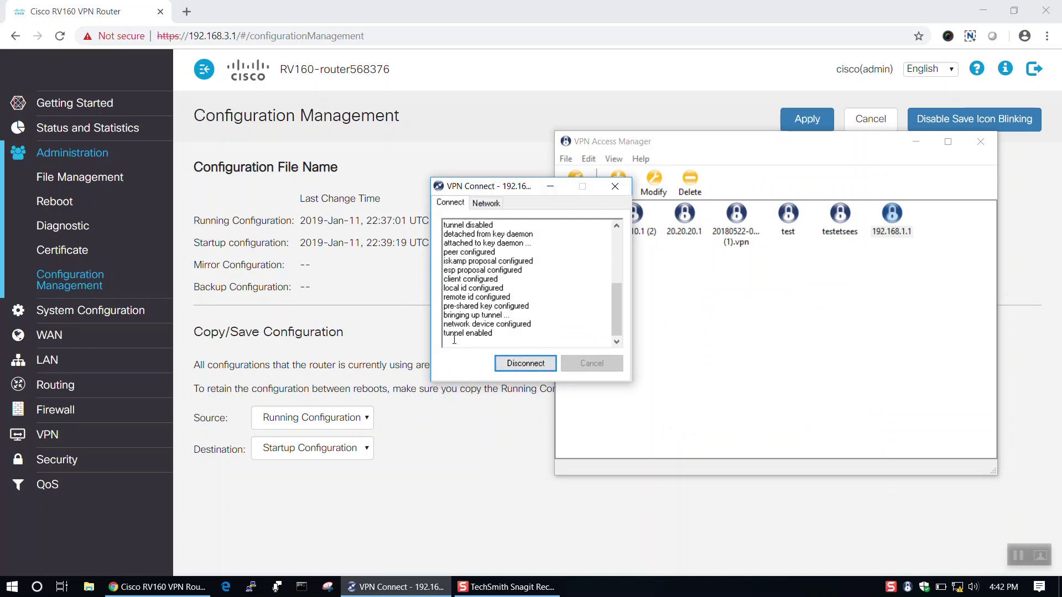
drag(443, 335, 447, 341)
click(502, 337)
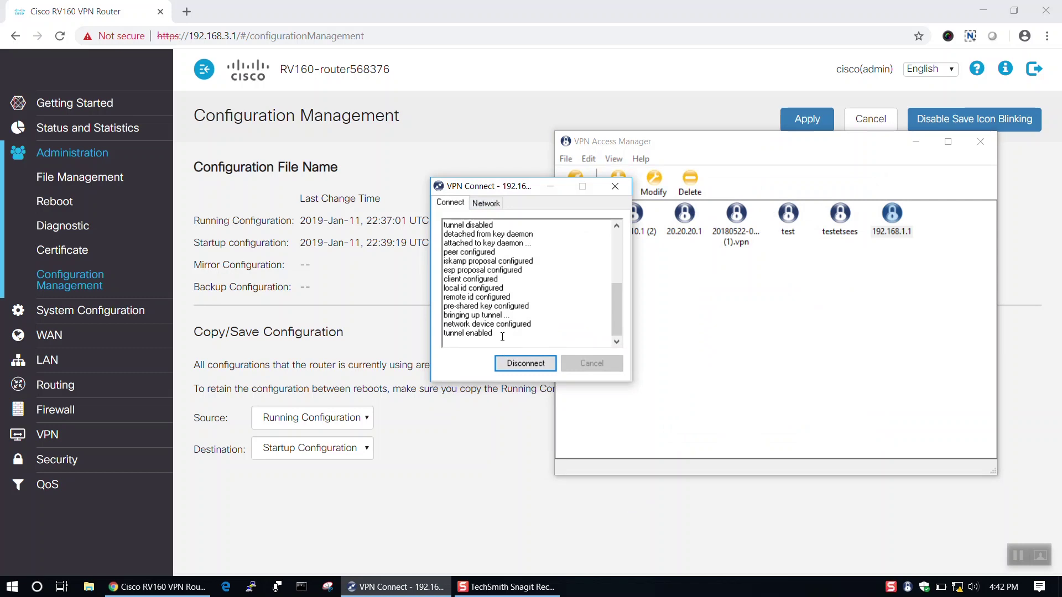